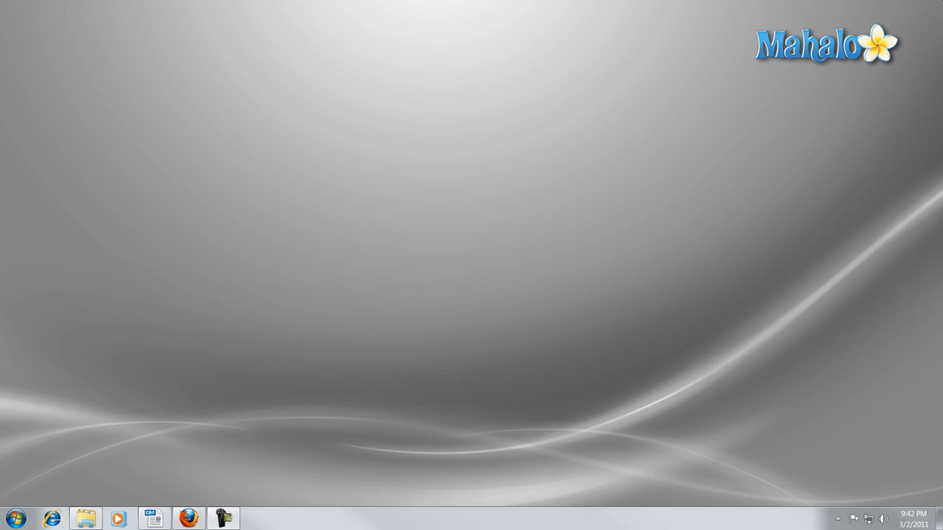
Go from Start to the Music library, enter Sample Music and select all three tracks.
{"action": "left_click", "coordinate": [15, 519]}
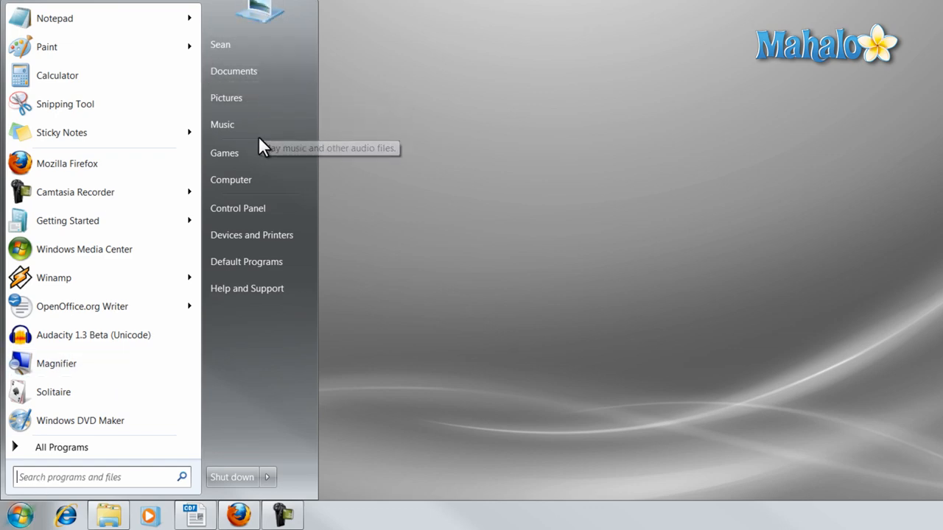
{"action": "left_click", "coordinate": [238, 127]}
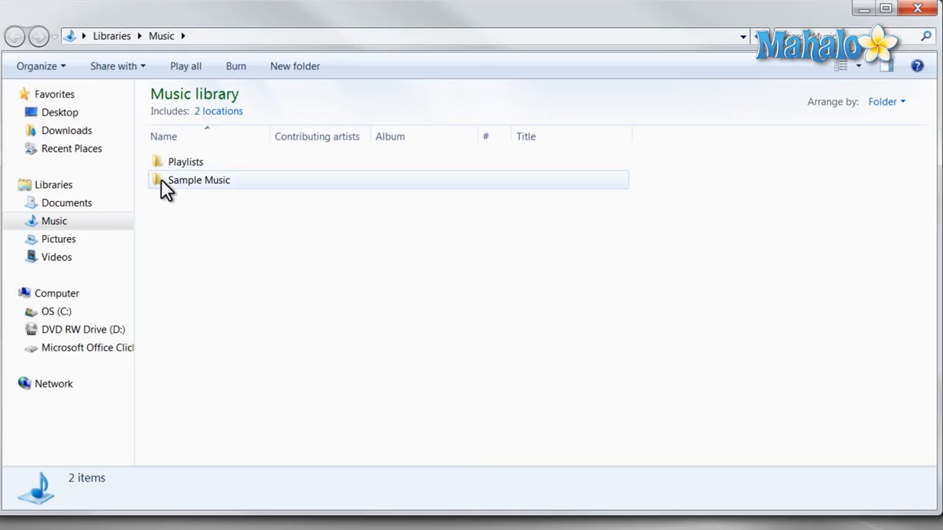
{"action": "double_click", "coordinate": [192, 177]}
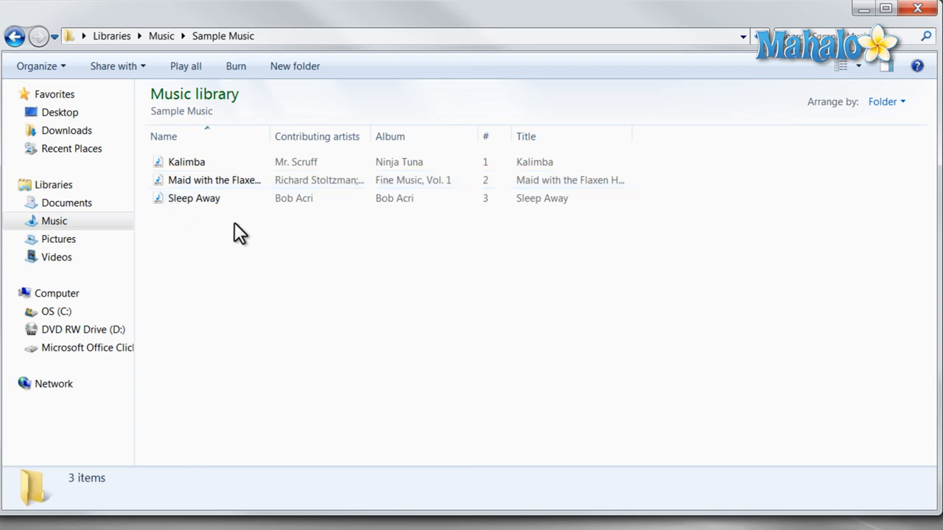
{"action": "left_click_drag", "start_coordinate": [140, 221], "coordinate": [22, 121]}
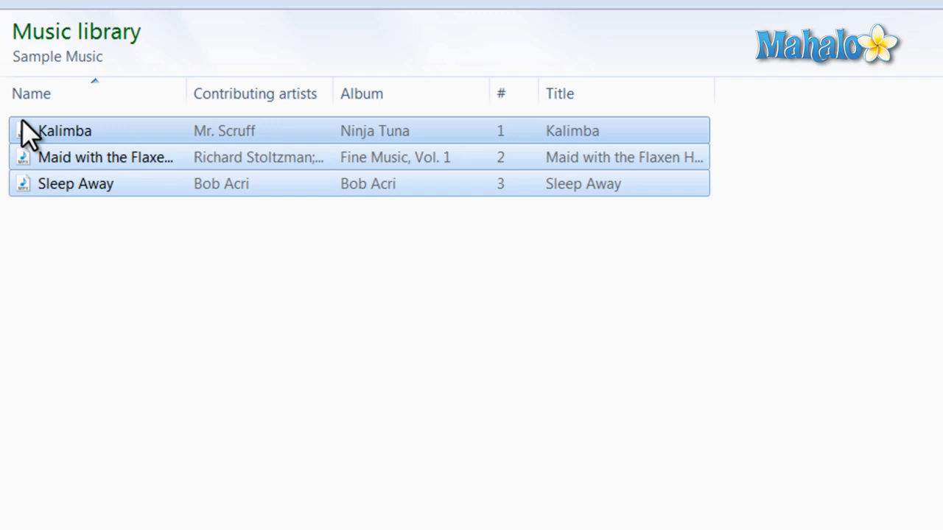
Send the selected tracks to DVD RW Drive (D:) as a disc playable in CD/DVD players.
{"action": "right_click", "coordinate": [21, 129]}
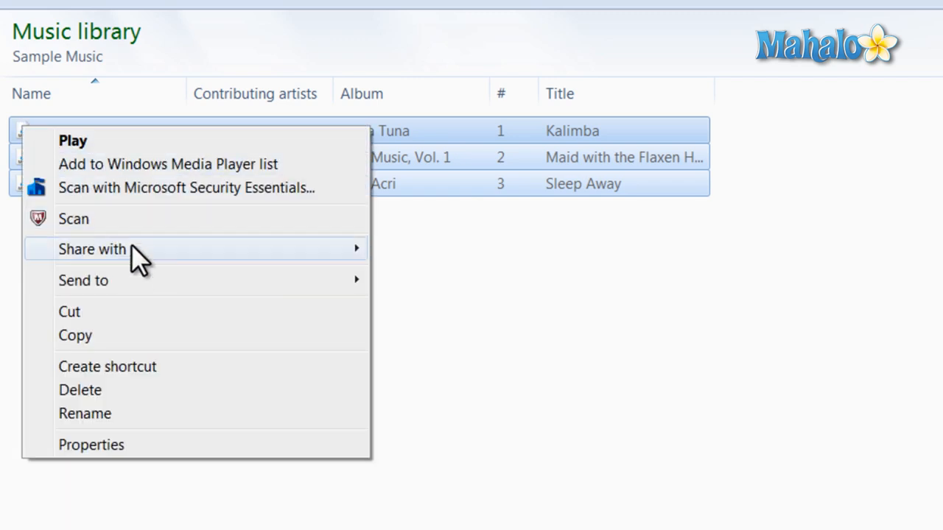
{"action": "mouse_move", "coordinate": [83, 280]}
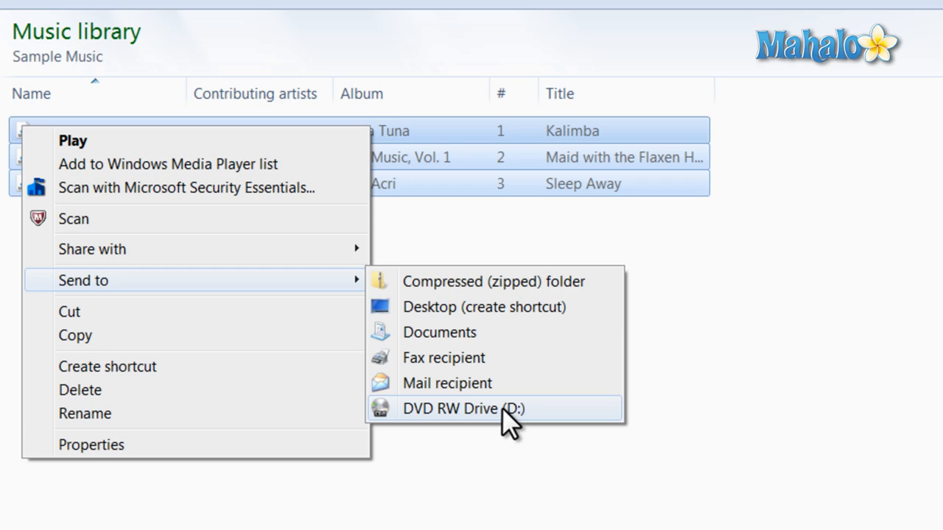
{"action": "left_click", "coordinate": [502, 407]}
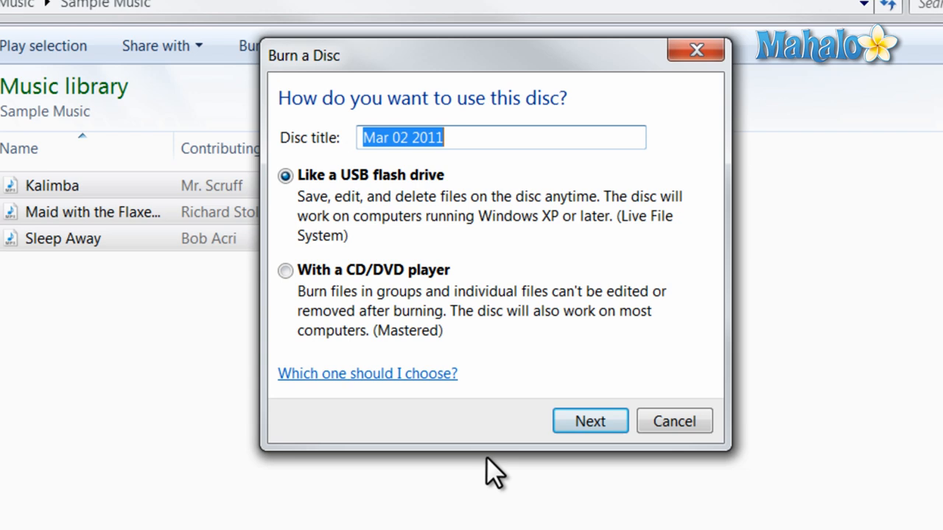
{"action": "left_click", "coordinate": [286, 271]}
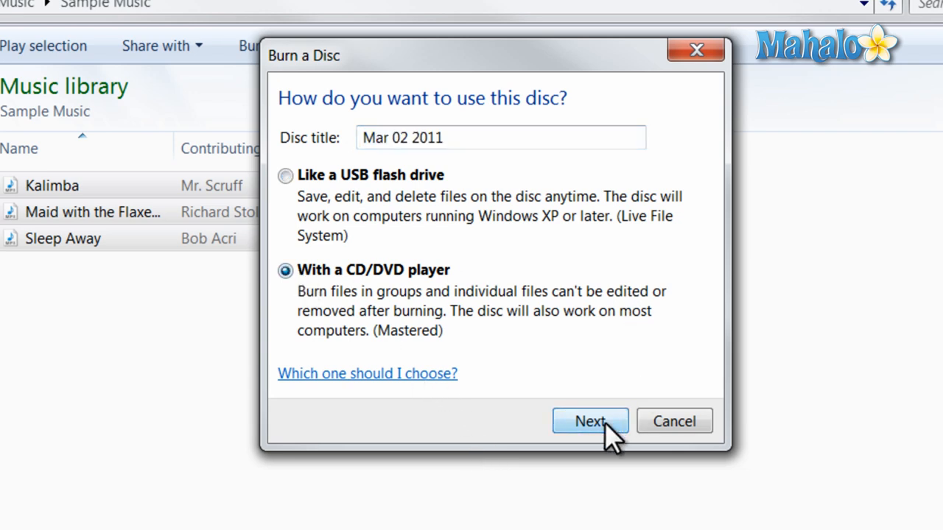
{"action": "left_click_drag", "start_coordinate": [363, 137], "coordinate": [505, 140]}
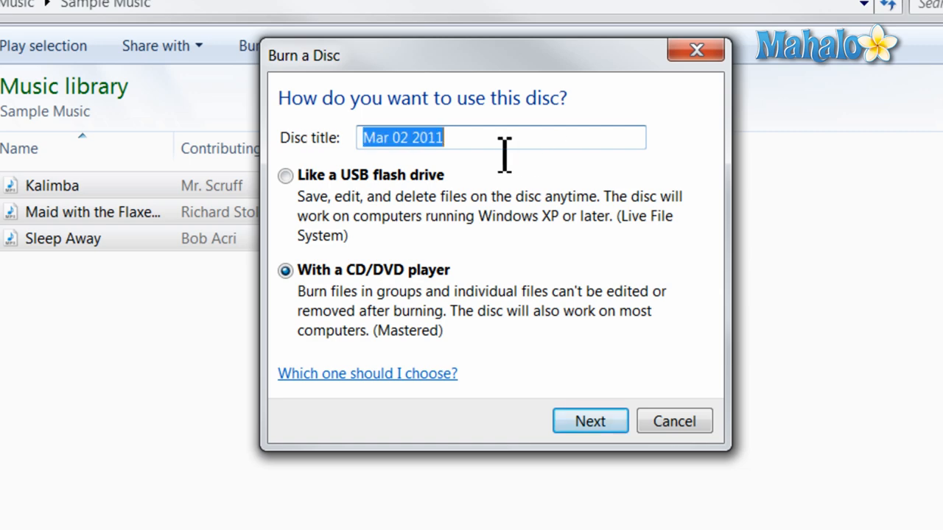
{"action": "left_click", "coordinate": [599, 419]}
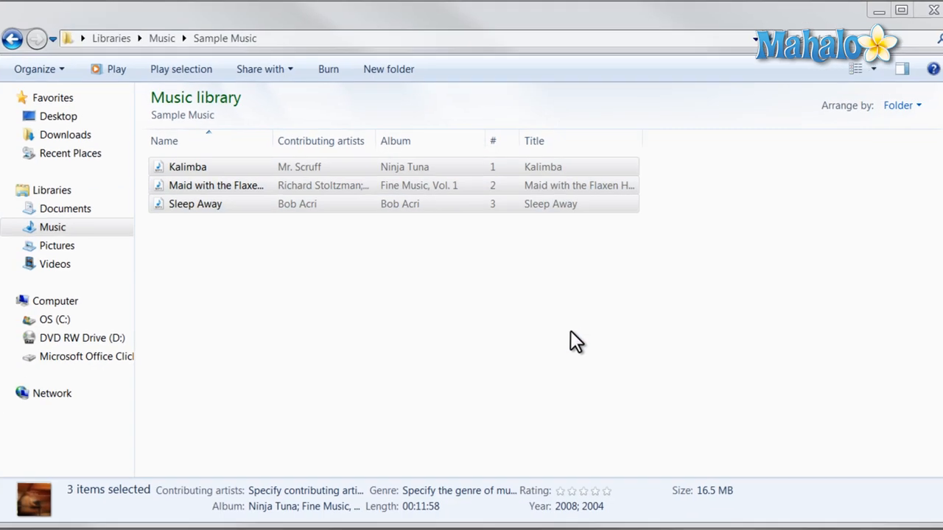
{"action": "left_click_drag", "start_coordinate": [264, 263], "coordinate": [193, 183]}
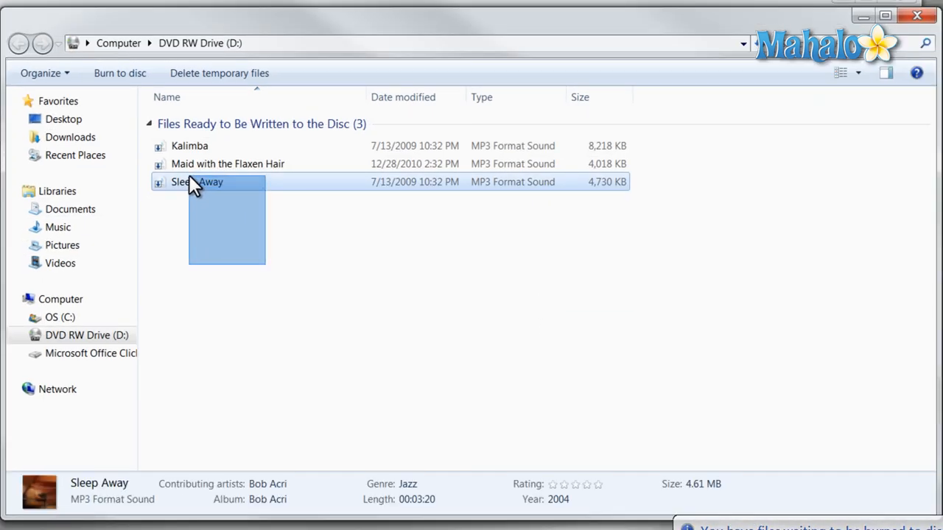
{"action": "left_click", "coordinate": [188, 237]}
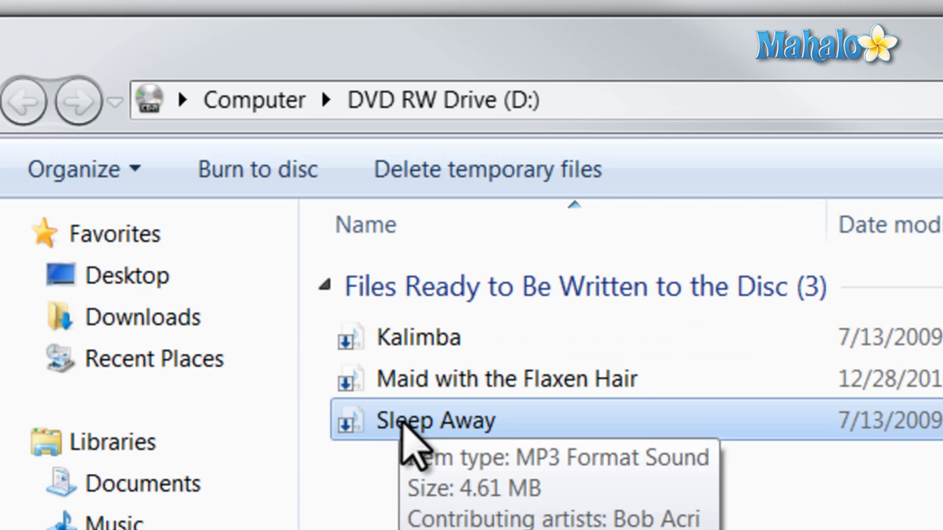
{"action": "left_click", "coordinate": [404, 428]}
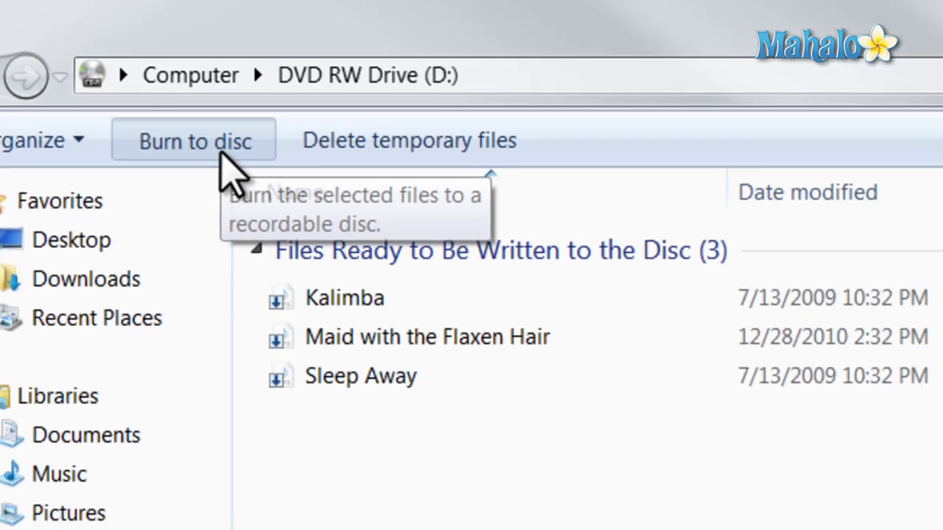
Start Burn to disc and keep the recording speed at 48x after reviewing the options.
{"action": "left_click", "coordinate": [158, 91]}
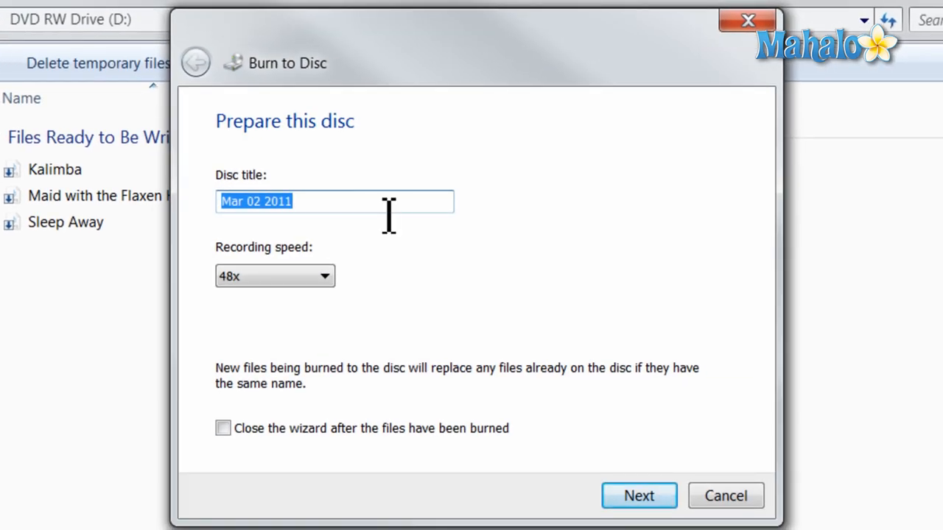
{"action": "left_click", "coordinate": [326, 279]}
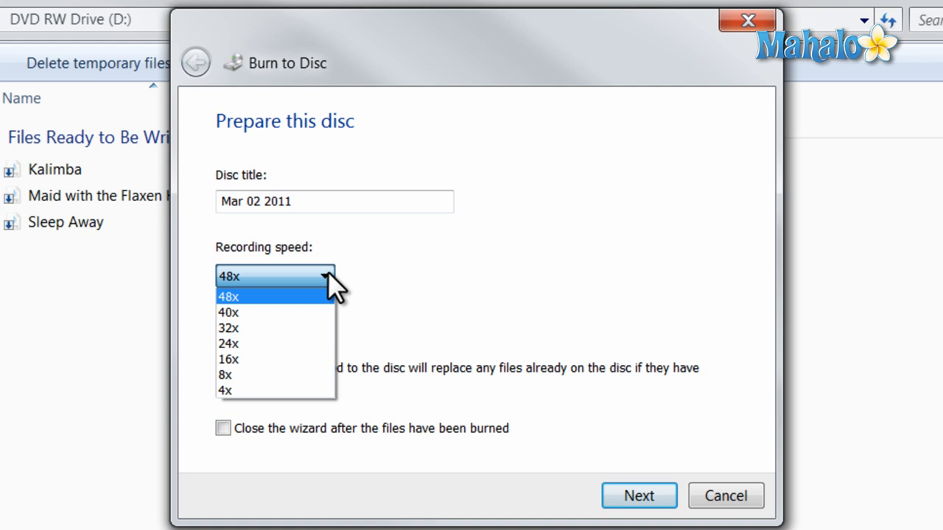
{"action": "left_click", "coordinate": [375, 269]}
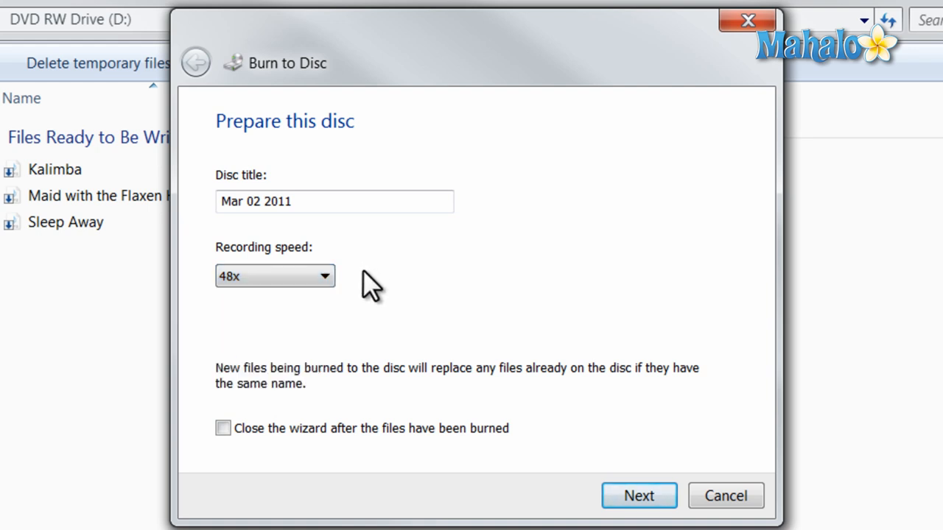
{"action": "left_click", "coordinate": [324, 277]}
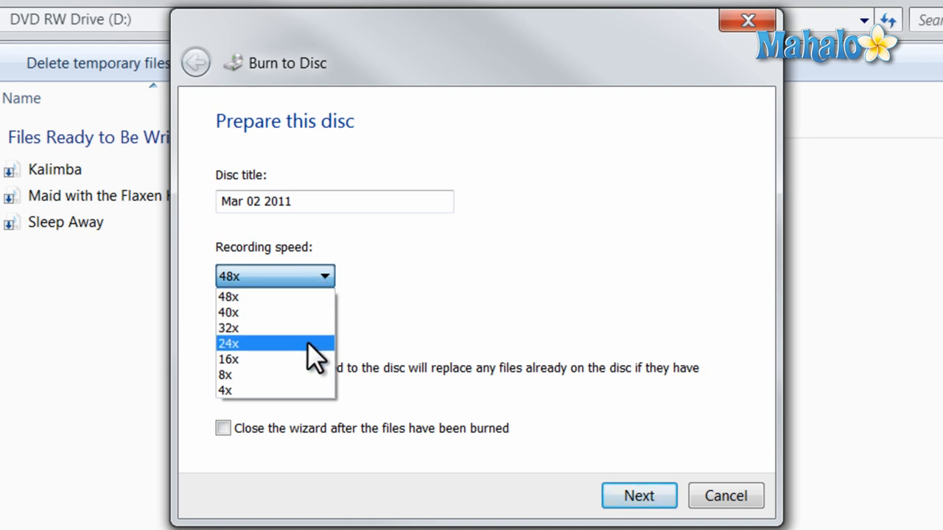
{"action": "left_click", "coordinate": [430, 337]}
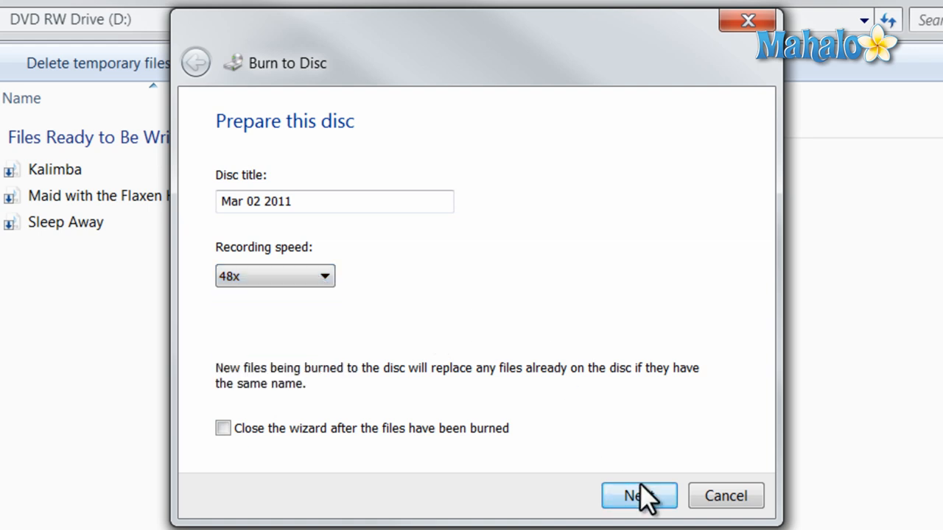
Advance the burn wizard to the audio CD format page.
{"action": "left_click", "coordinate": [639, 496]}
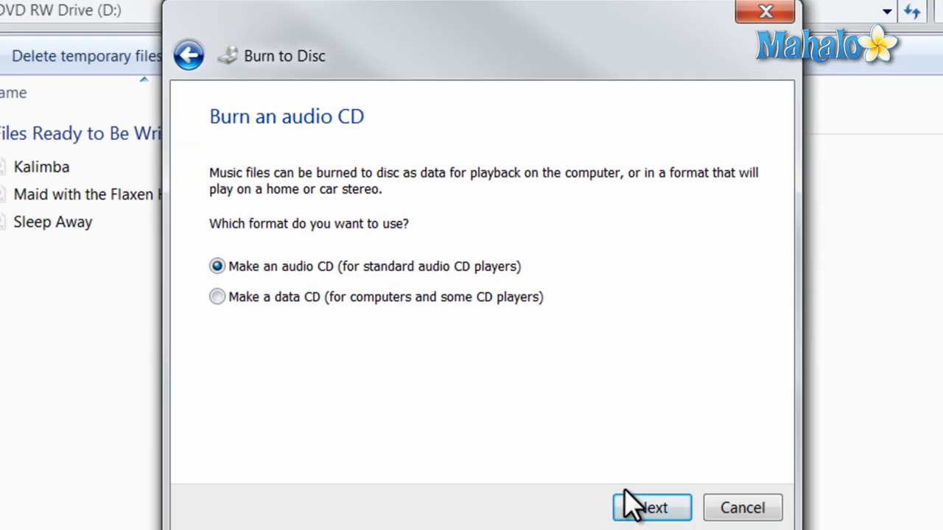
Confirm the audio CD choice, switch to Windows Media Player and start the three-track burn.
{"action": "left_click", "coordinate": [645, 503]}
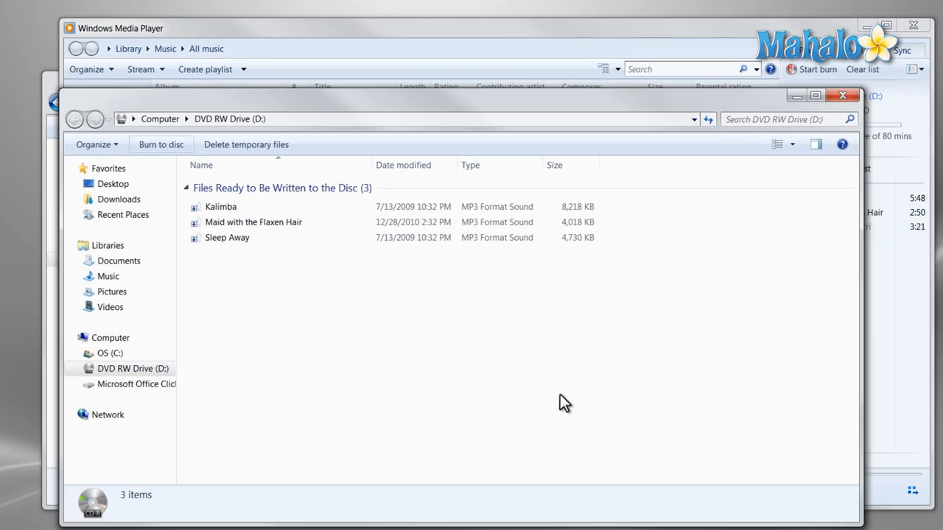
{"action": "left_click", "coordinate": [559, 35]}
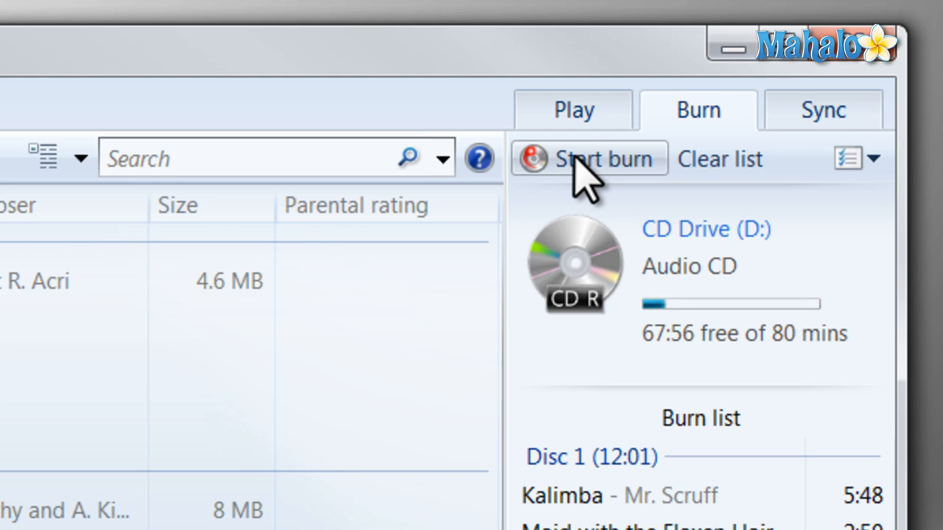
{"action": "left_click", "coordinate": [582, 161]}
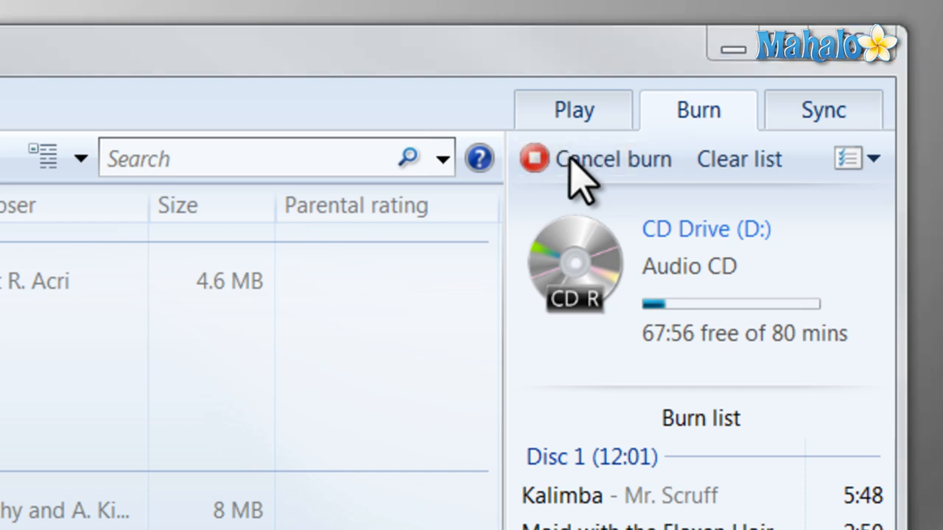